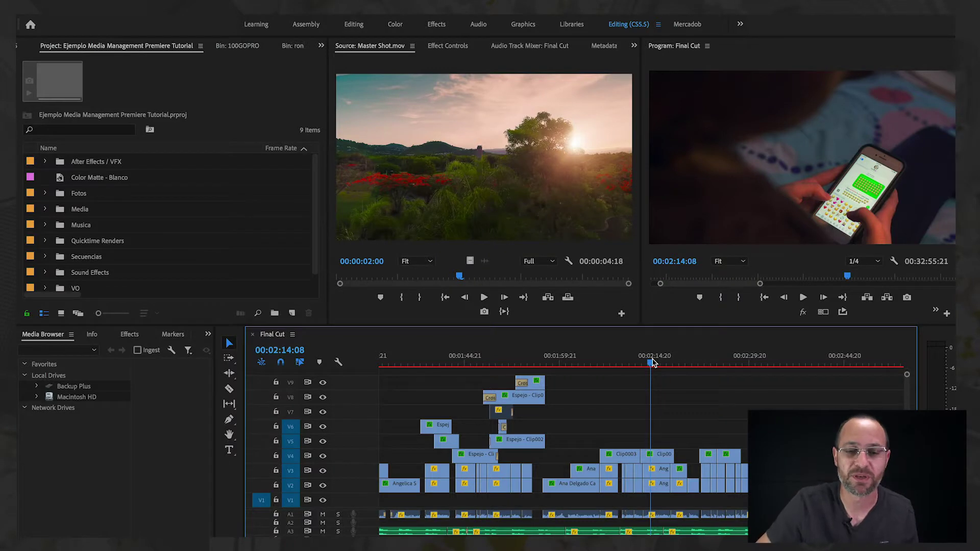
# Nudge the playhead, then open File > Project Manager and move it aside to reveal the timeline
pyautogui.moveTo(652, 365); pyautogui.dragTo(658, 368)
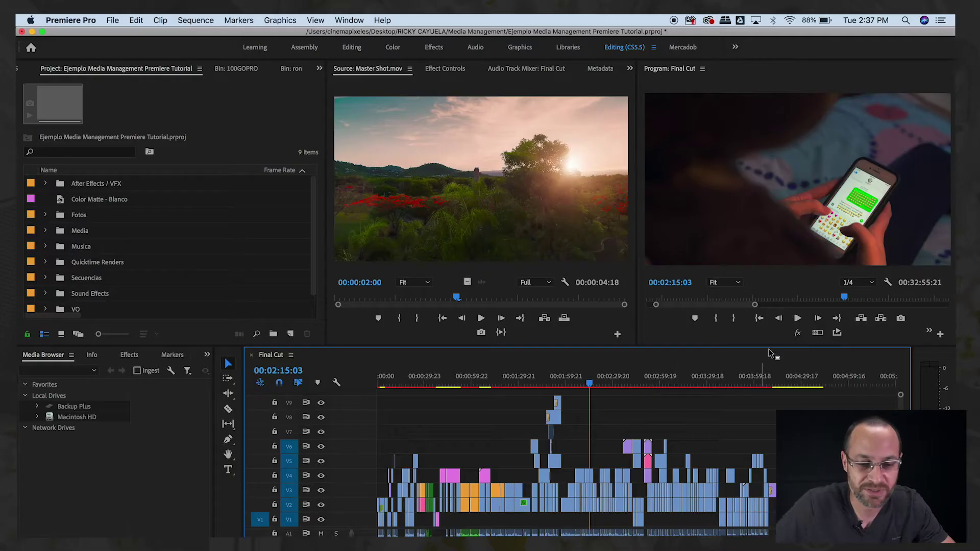
pyautogui.click(114, 21)
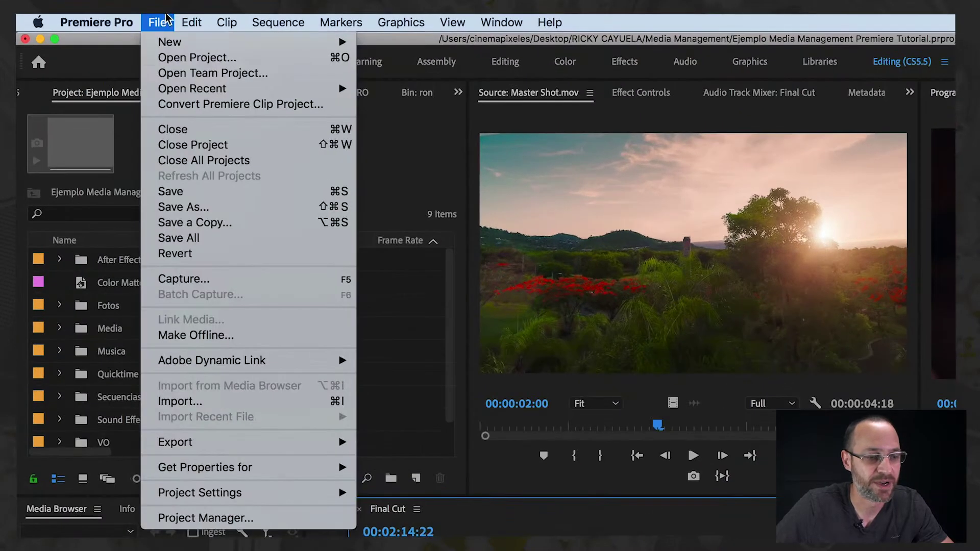
pyautogui.click(188, 518)
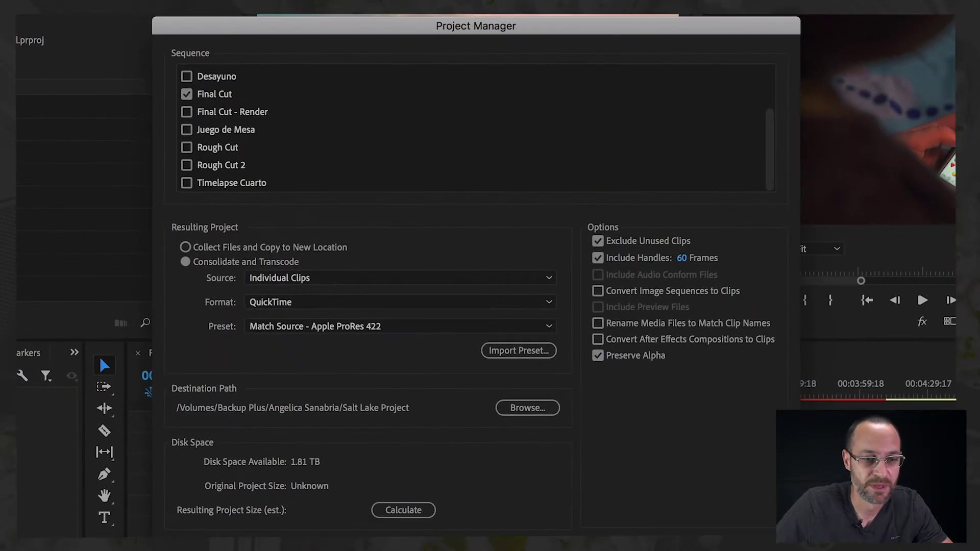
pyautogui.moveTo(357, 26); pyautogui.dragTo(411, 28)
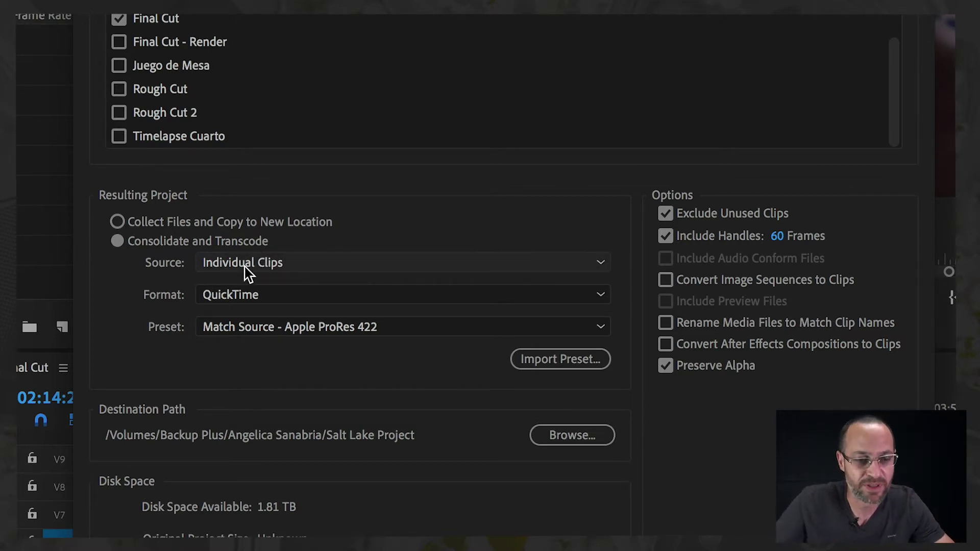
pyautogui.click(247, 265)
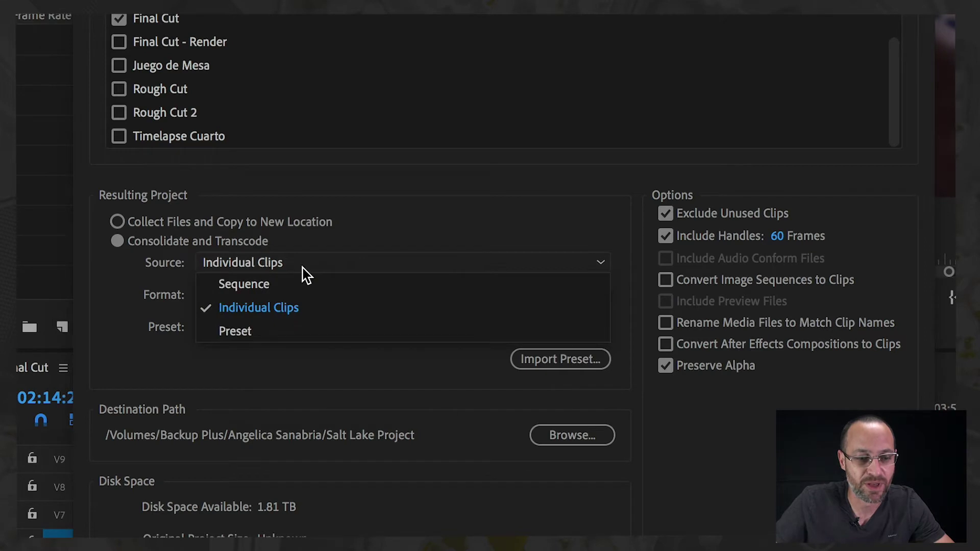
pyautogui.click(274, 310)
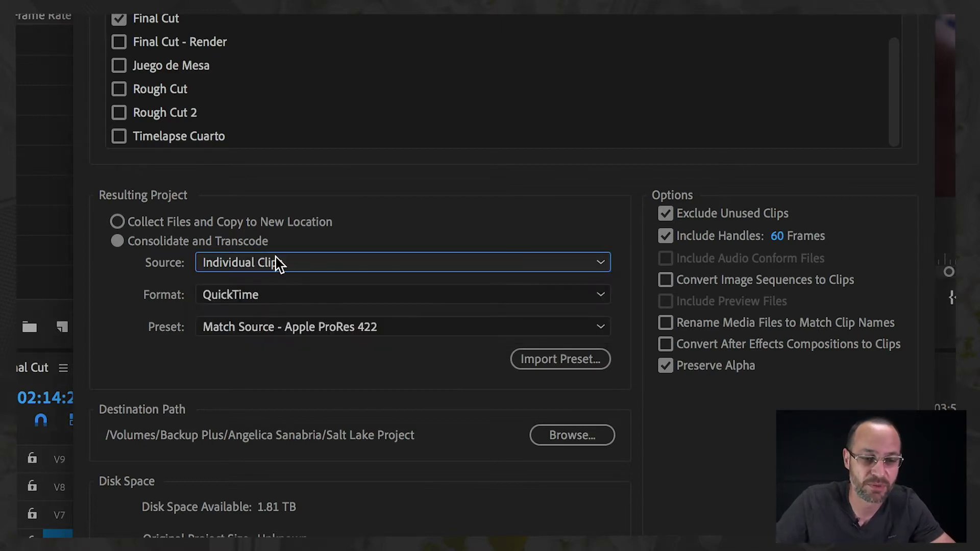
pyautogui.click(227, 297)
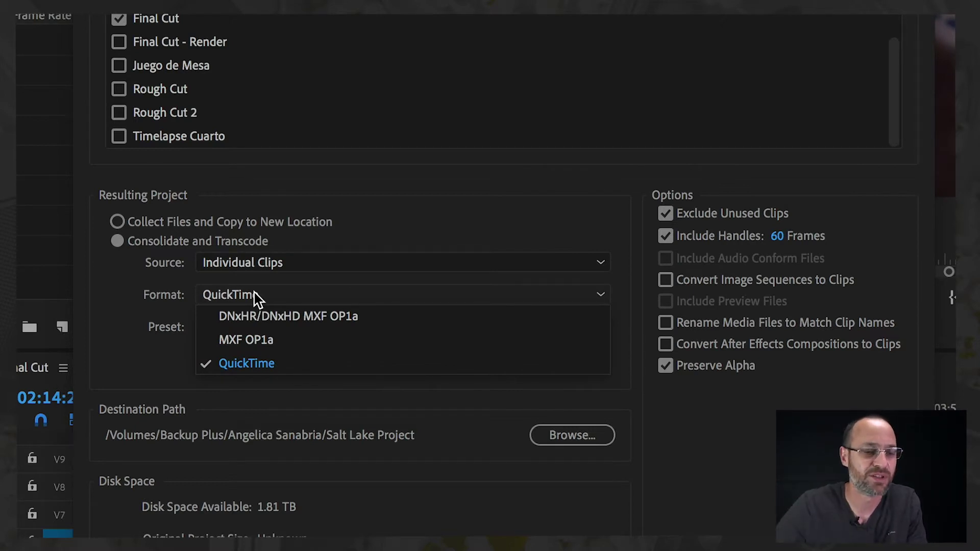
pyautogui.click(265, 363)
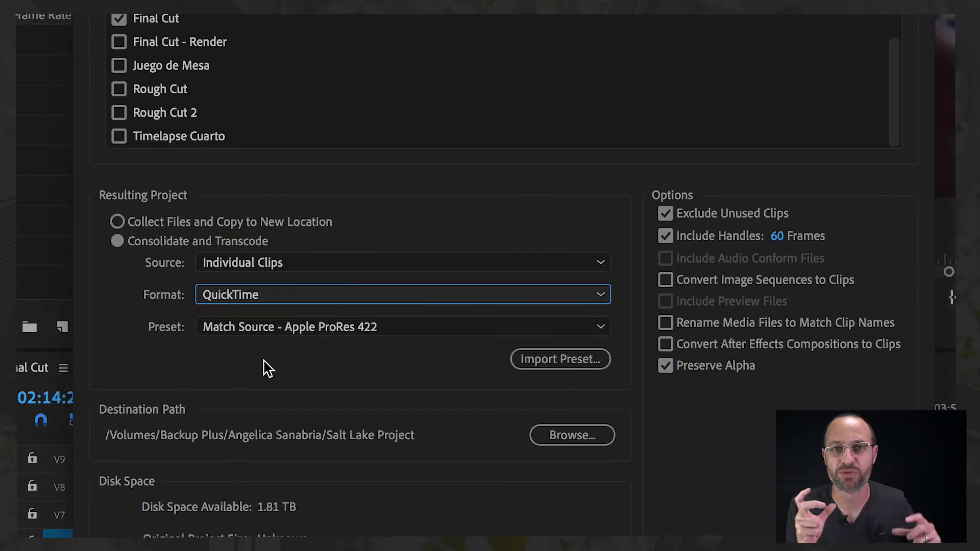
pyautogui.click(276, 331)
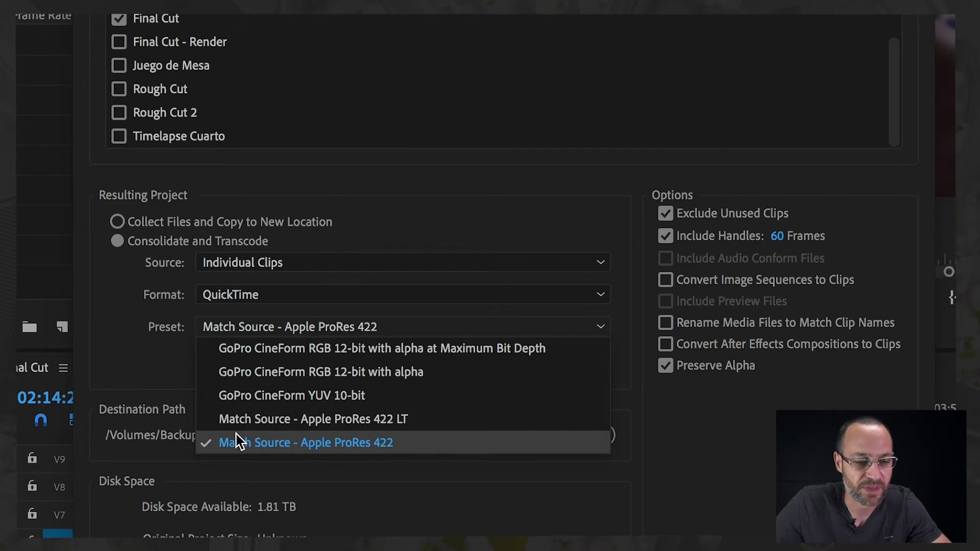
pyautogui.click(376, 448)
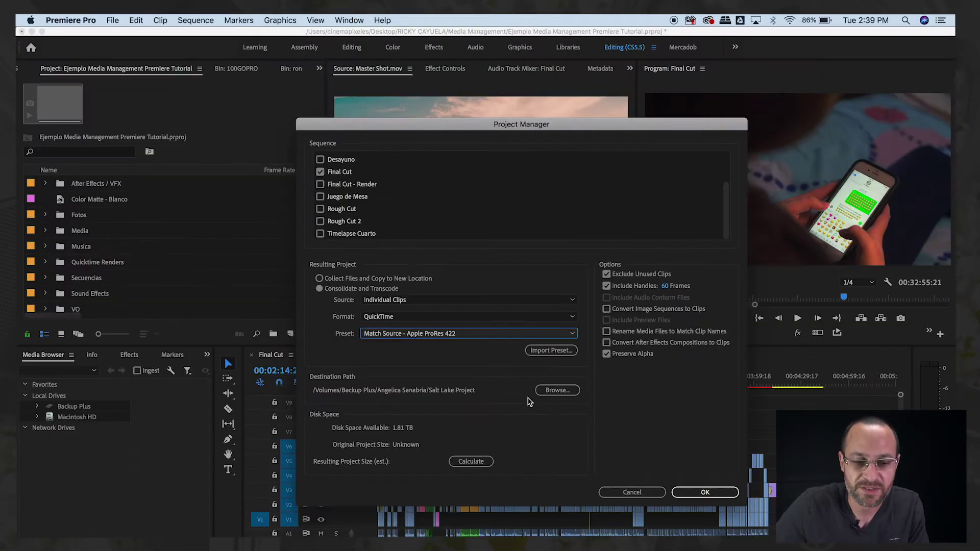
# Browse for a transcode preset, set Include Handles to 60 frames, then cancel Project Manager
pyautogui.click(554, 351)
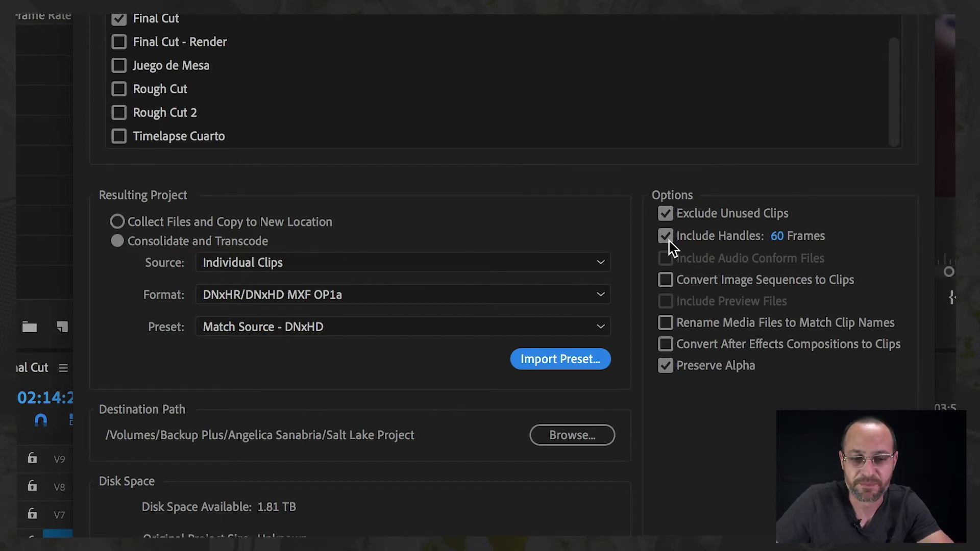
pyautogui.click(780, 238)
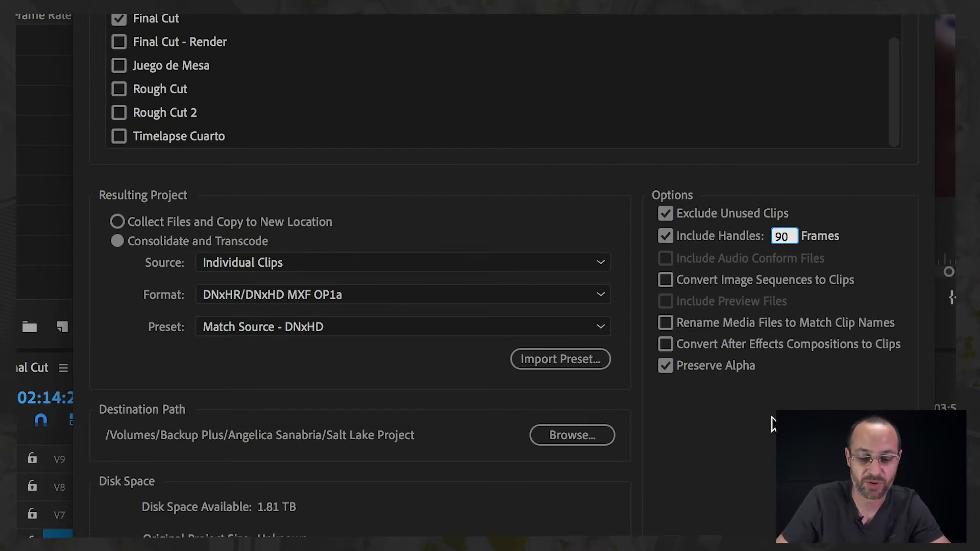
pyautogui.write('60')
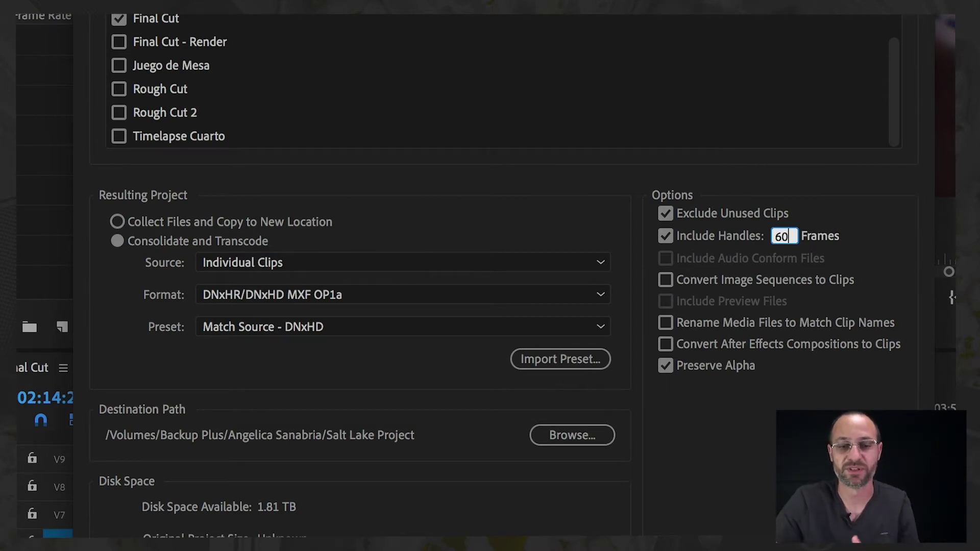
pyautogui.click(635, 492)
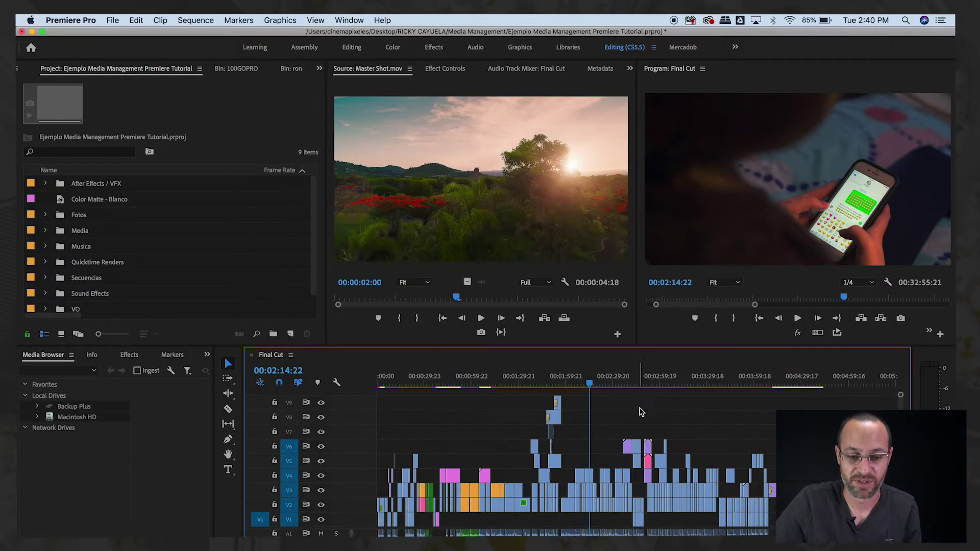
# Zoom the timeline in and pick out Clip0008's in and out point edges
pyautogui.click(588, 384)
pyautogui.press('=')
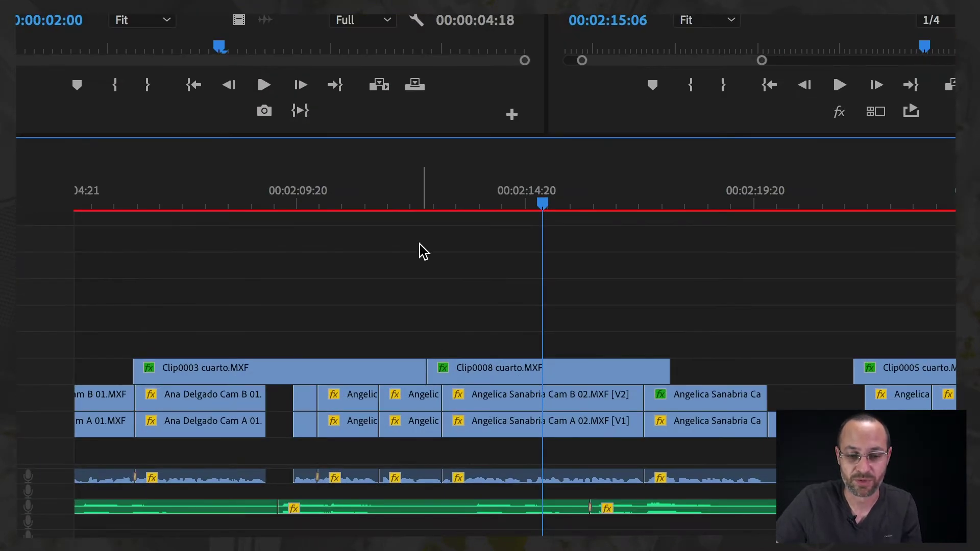
pyautogui.click(428, 209)
pyautogui.click(430, 367)
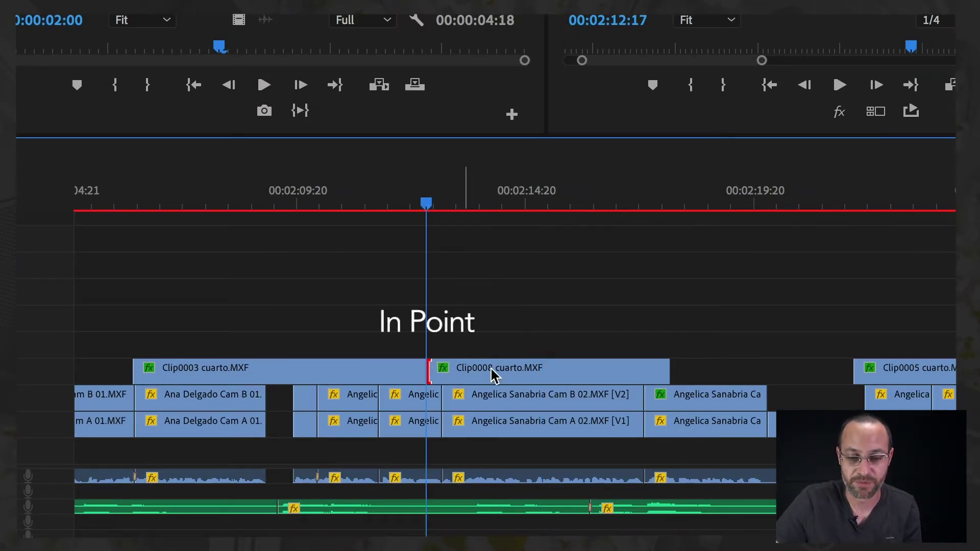
pyautogui.press('Down')
pyautogui.click(672, 367)
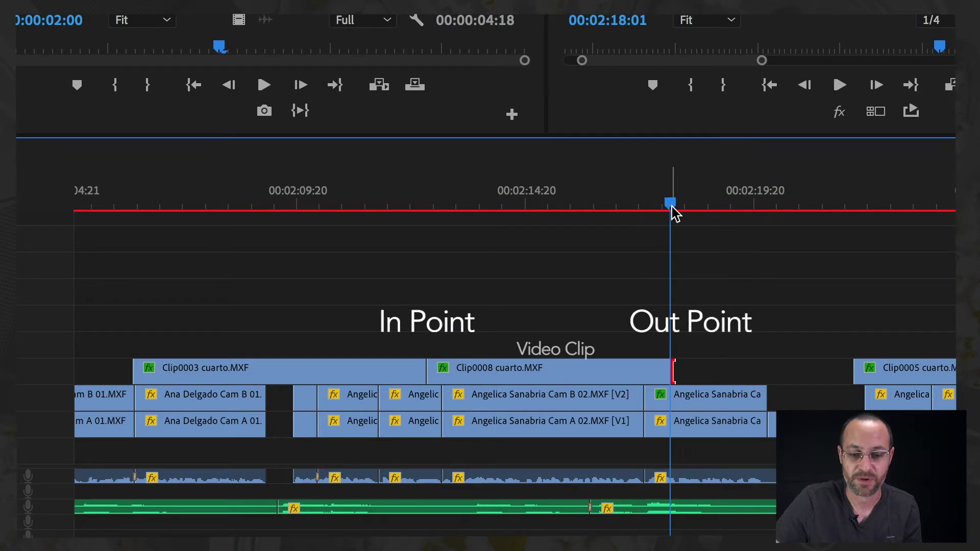
# Select Clip0008 and extend its out point by 16 frames
pyautogui.moveTo(673, 210); pyautogui.dragTo(601, 327)
pyautogui.click(589, 375)
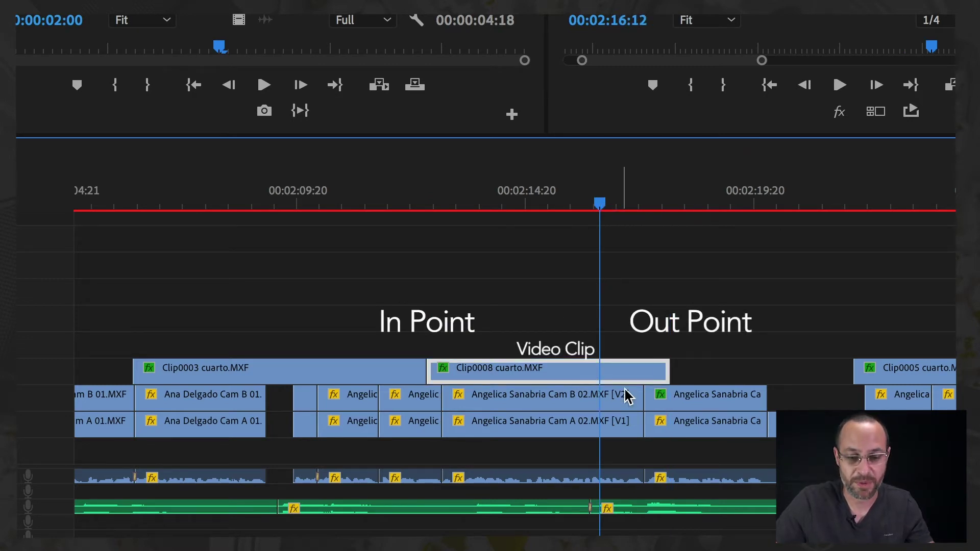
pyautogui.moveTo(668, 368); pyautogui.dragTo(653, 364)
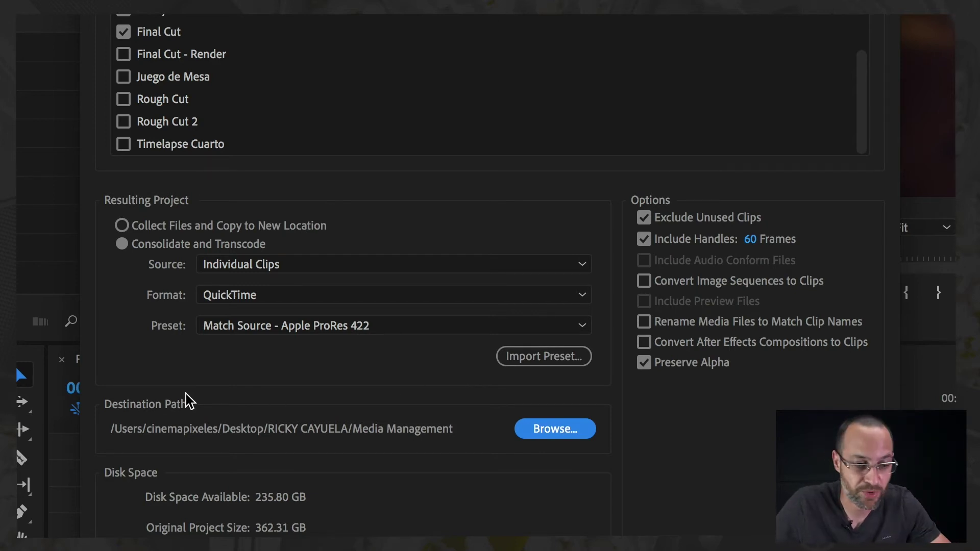
# Create a 'Pelicula Consolidada' folder inside Media Management and choose it as the destination
pyautogui.click(549, 430)
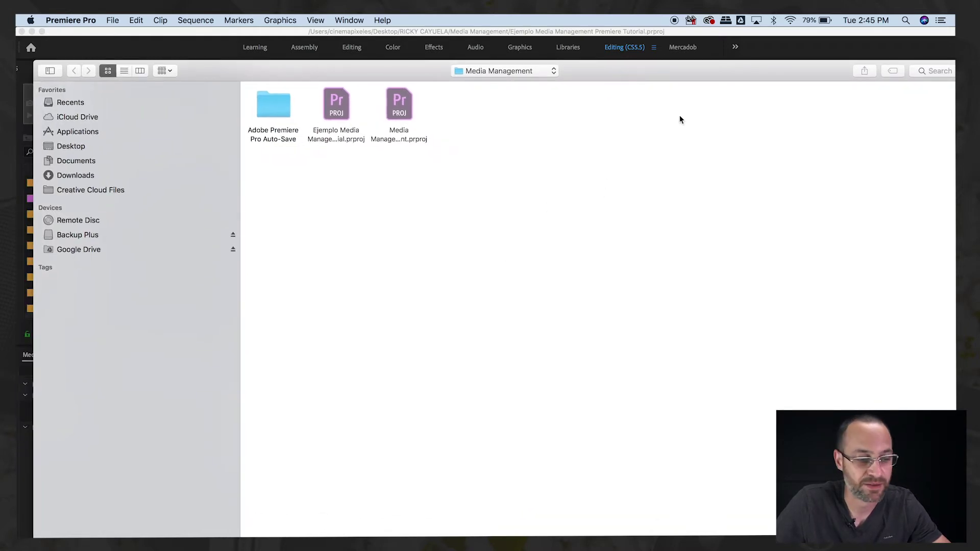
pyautogui.press('super+shift+n')
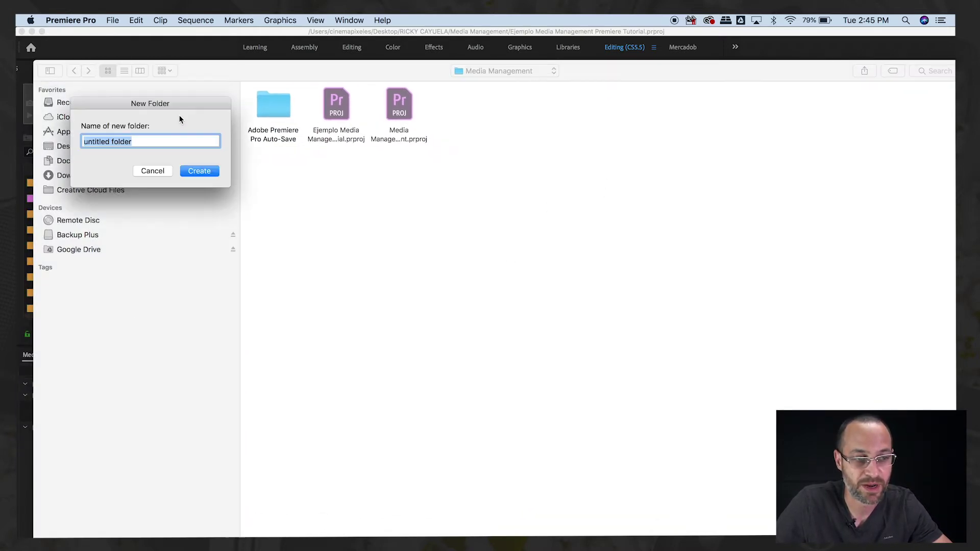
pyautogui.moveTo(161, 105); pyautogui.dragTo(624, 150)
pyautogui.write('Pelicula Consolidad')
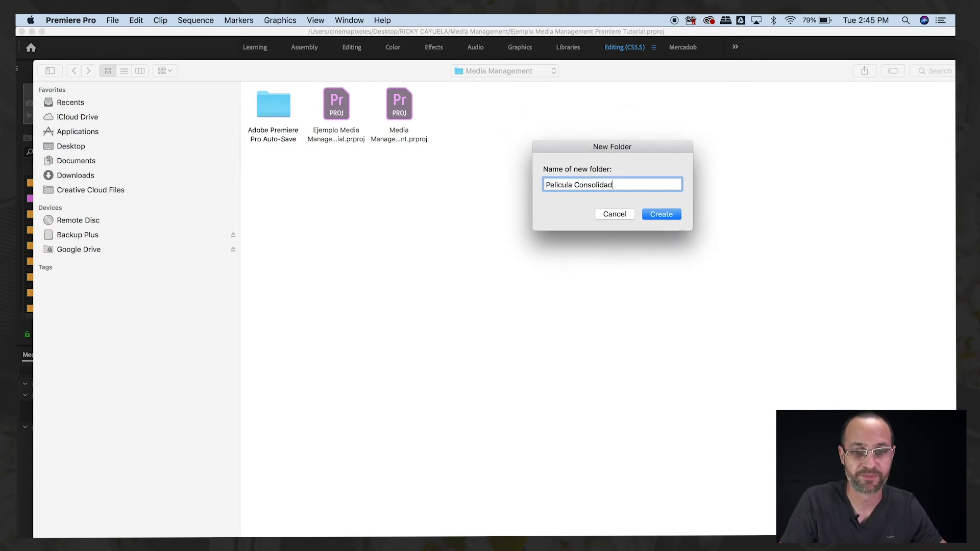
pyautogui.write('a')
pyautogui.press('Return')
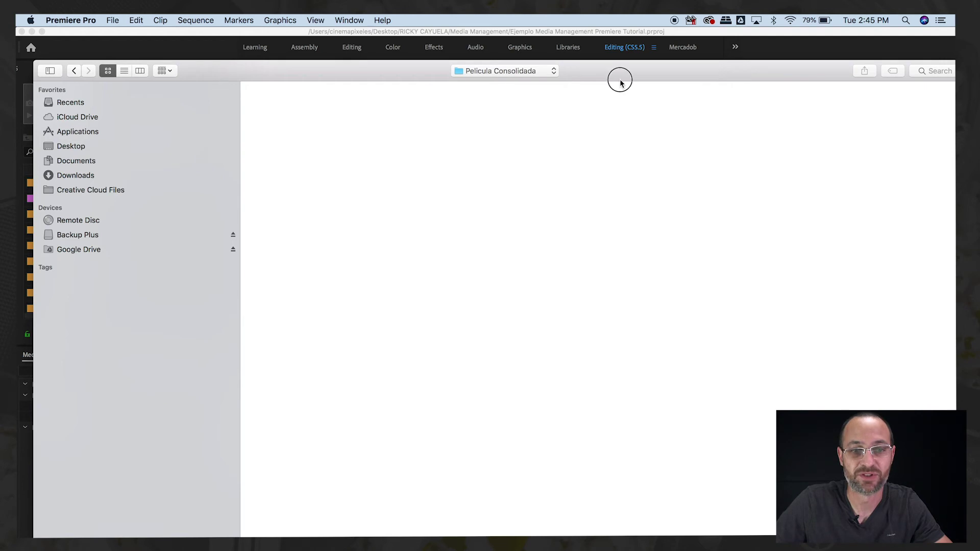
pyautogui.moveTo(620, 82); pyautogui.dragTo(610, 78)
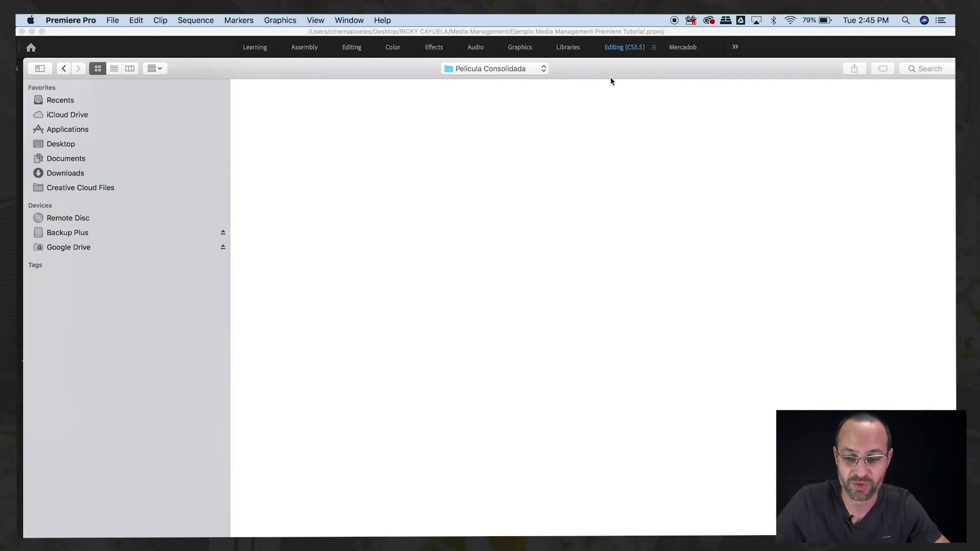
pyautogui.press('Return')
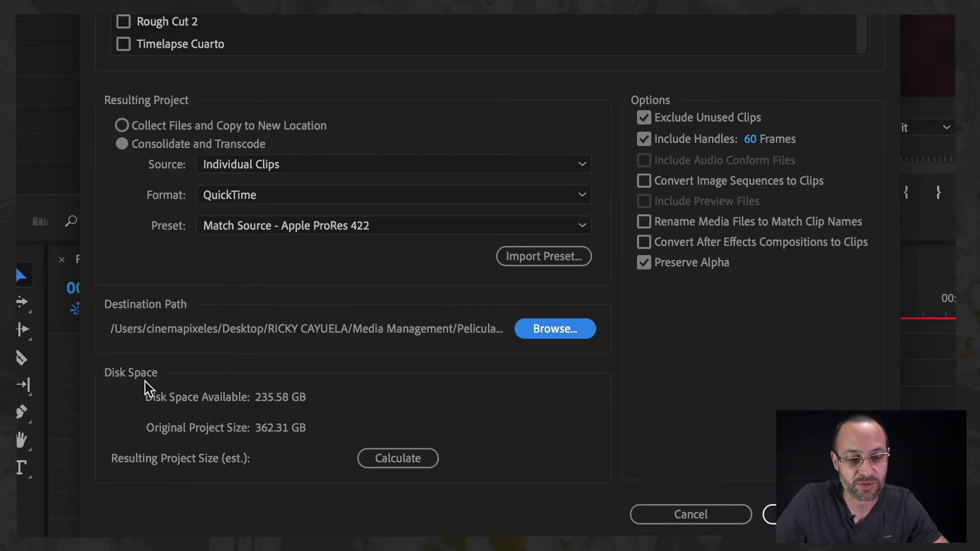
# Calculate the disk space for the consolidated project at the Pelicula Consolidada destination
pyautogui.click(409, 462)
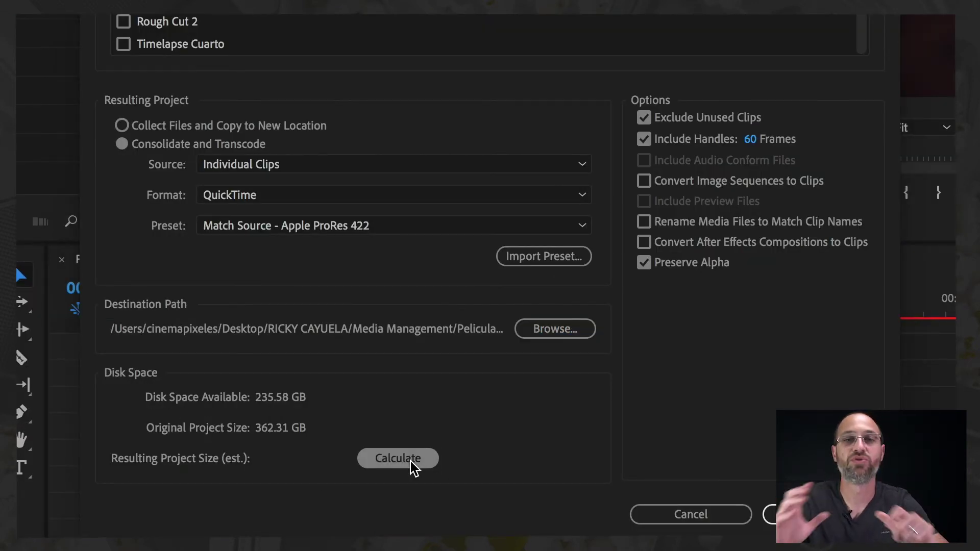